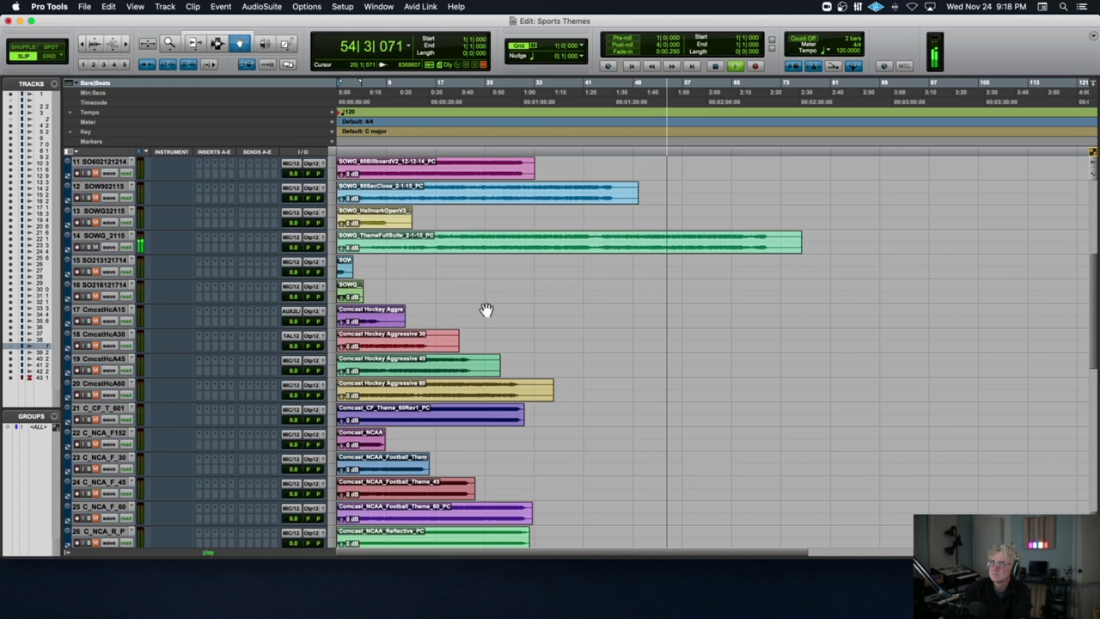
Stop the current playback, enlarge track 13 and audition its SOWG_HallmarkOpenV3 clip with the track unmuted.
{"action": "key", "text": "space"}
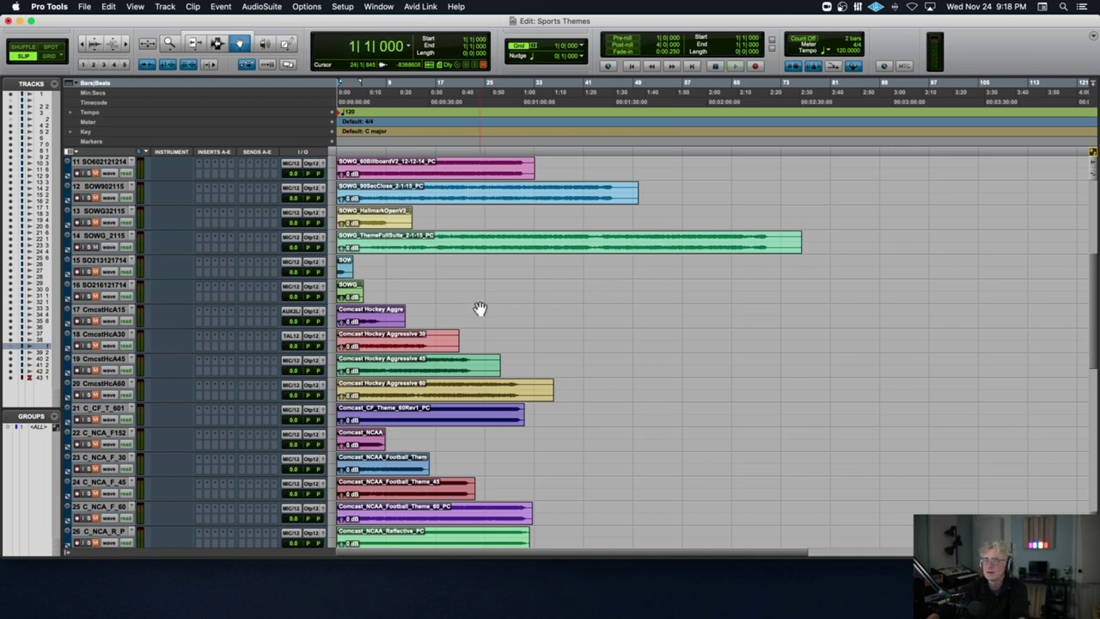
{"action": "scroll", "coordinate": [479, 309], "scroll_direction": "up", "scroll_amount": 6}
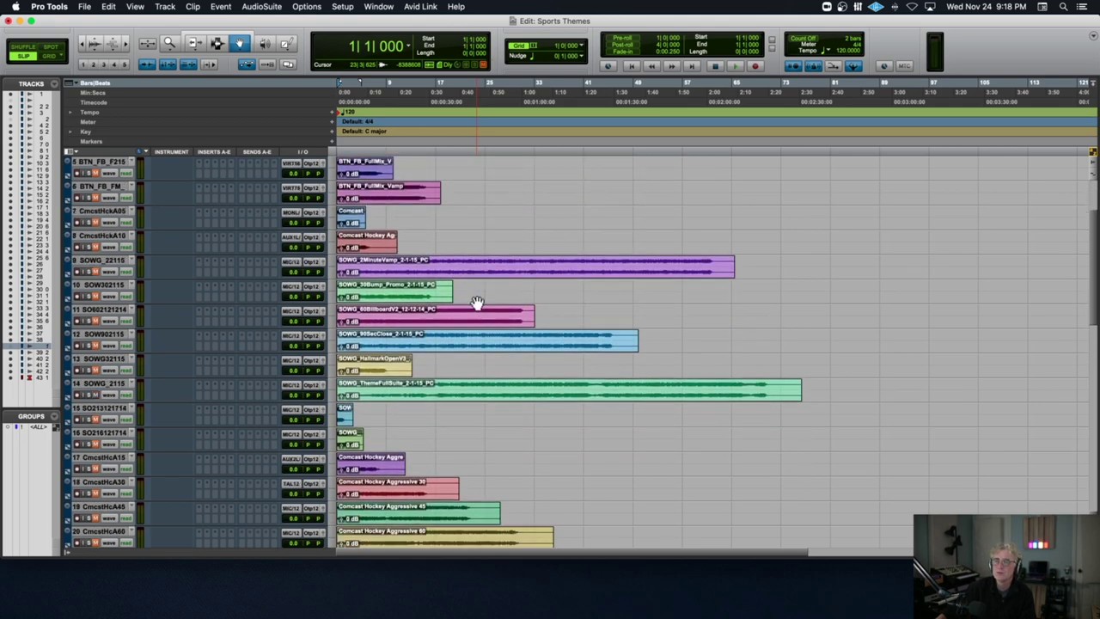
{"action": "scroll", "coordinate": [478, 302], "scroll_direction": "left", "scroll_amount": 2}
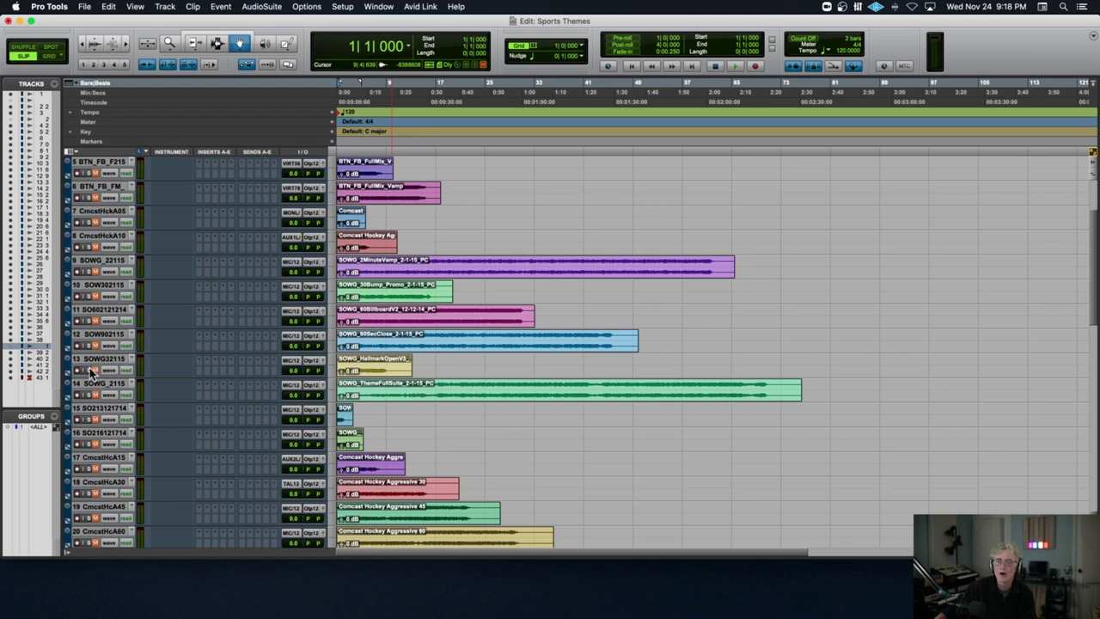
{"action": "left_click_drag", "start_coordinate": [99, 377], "coordinate": [105, 437]}
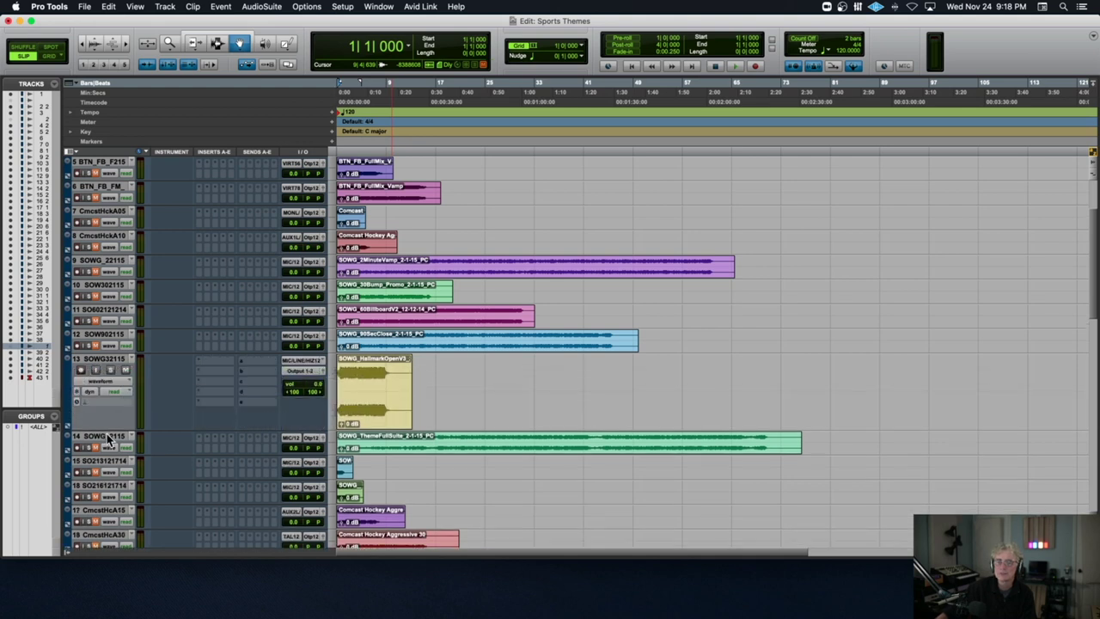
{"action": "left_click", "coordinate": [354, 404]}
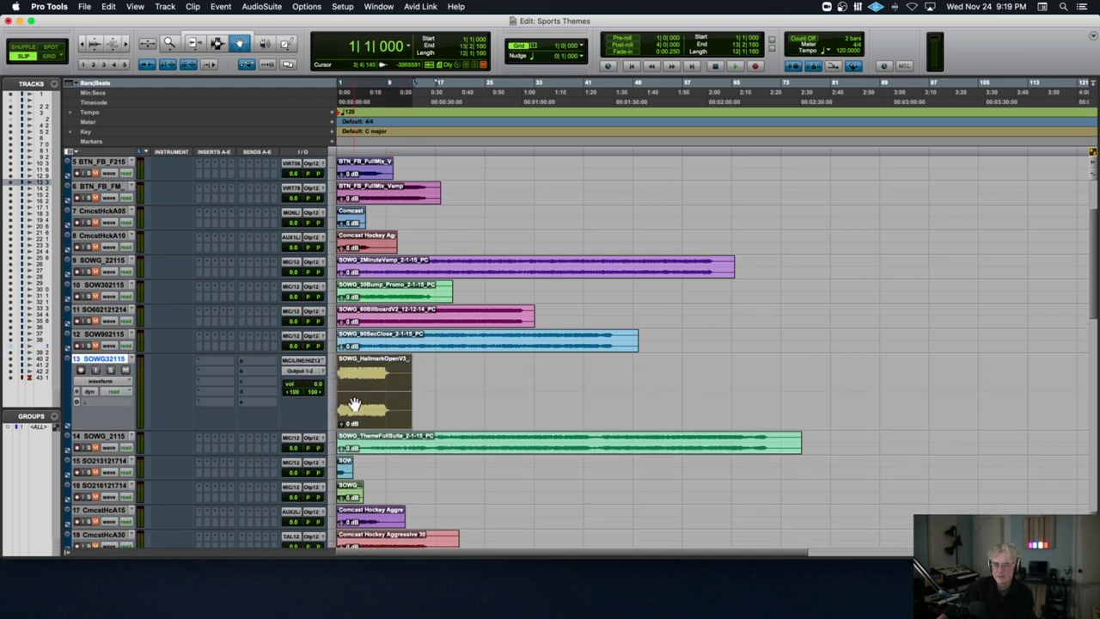
{"action": "key", "text": "alt+super+f"}
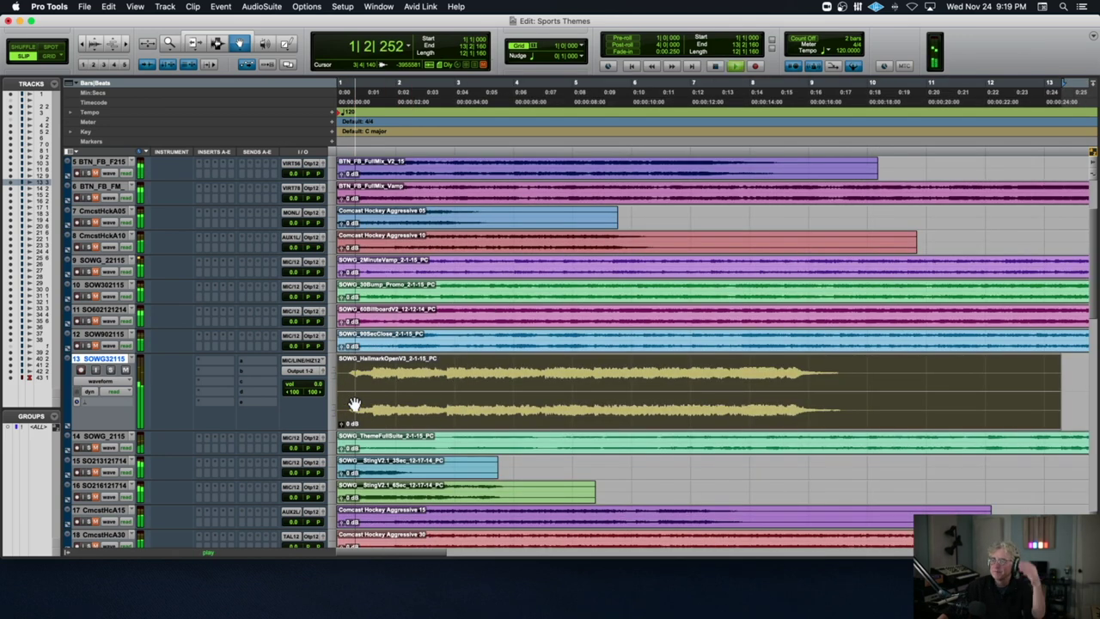
{"action": "scroll", "coordinate": [354, 404], "scroll_direction": "down", "scroll_amount": 1}
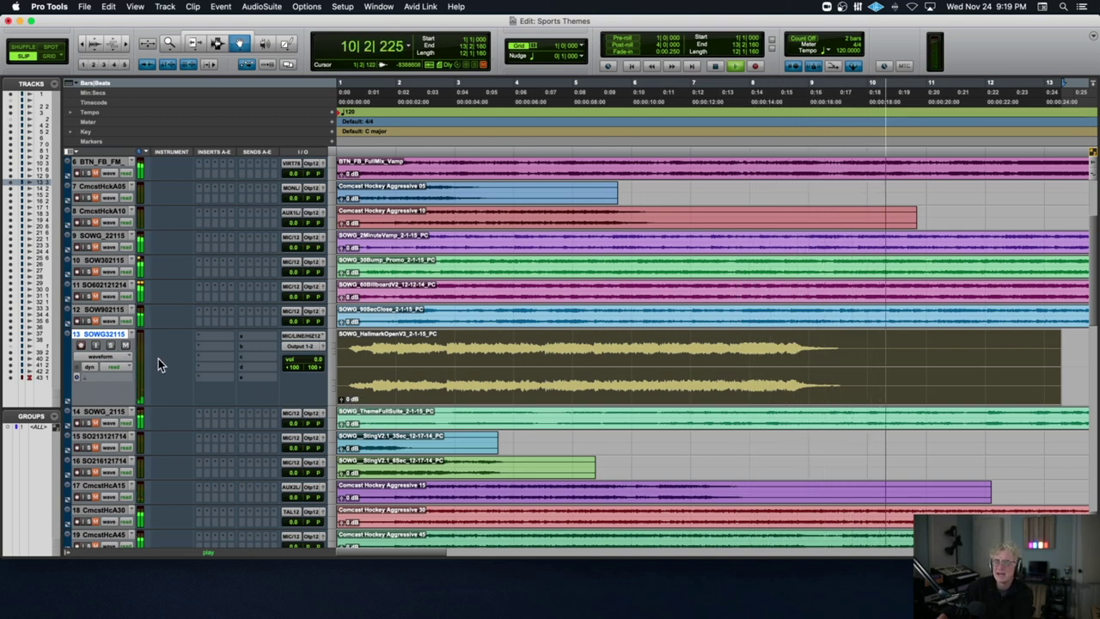
{"action": "key", "text": "space"}
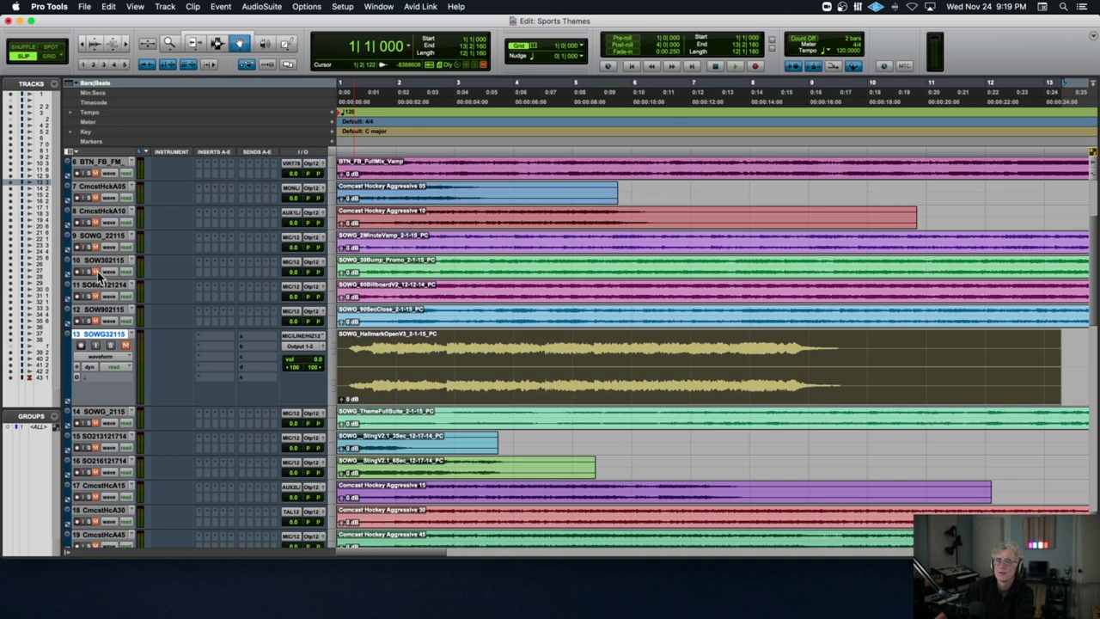
Audition the SOWG_30Bump_Promo clip on track 10 with the track unmuted and enlarged.
{"action": "left_click", "coordinate": [416, 279]}
{"action": "key", "text": "space"}
{"action": "left_click_drag", "start_coordinate": [227, 276], "coordinate": [225, 348]}
{"action": "key", "text": "super+bracketleft"}
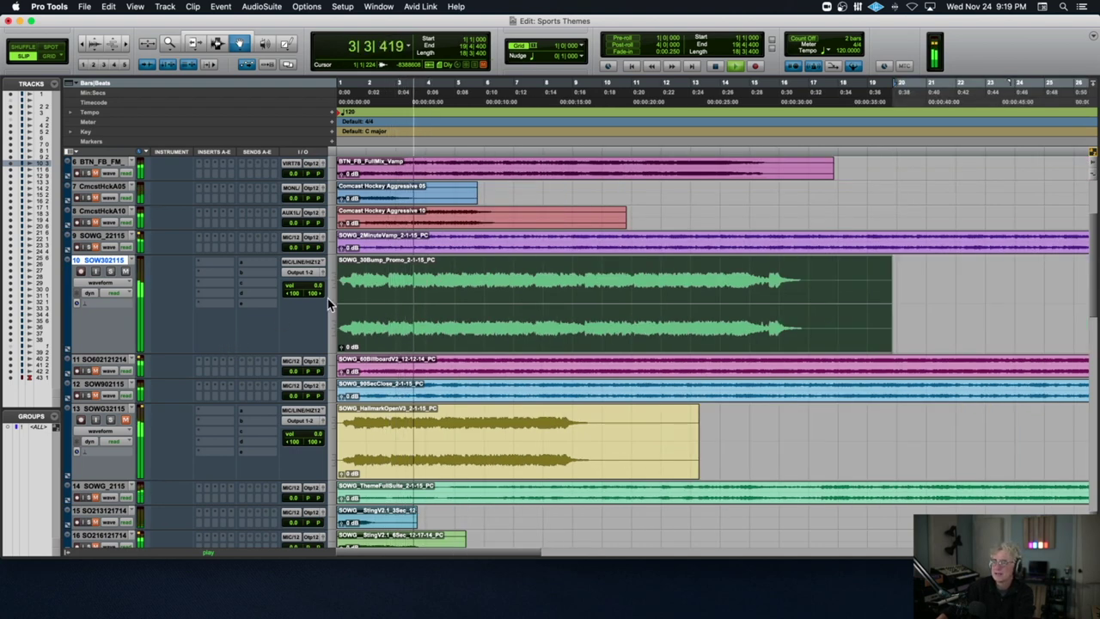
{"action": "key", "text": "space"}
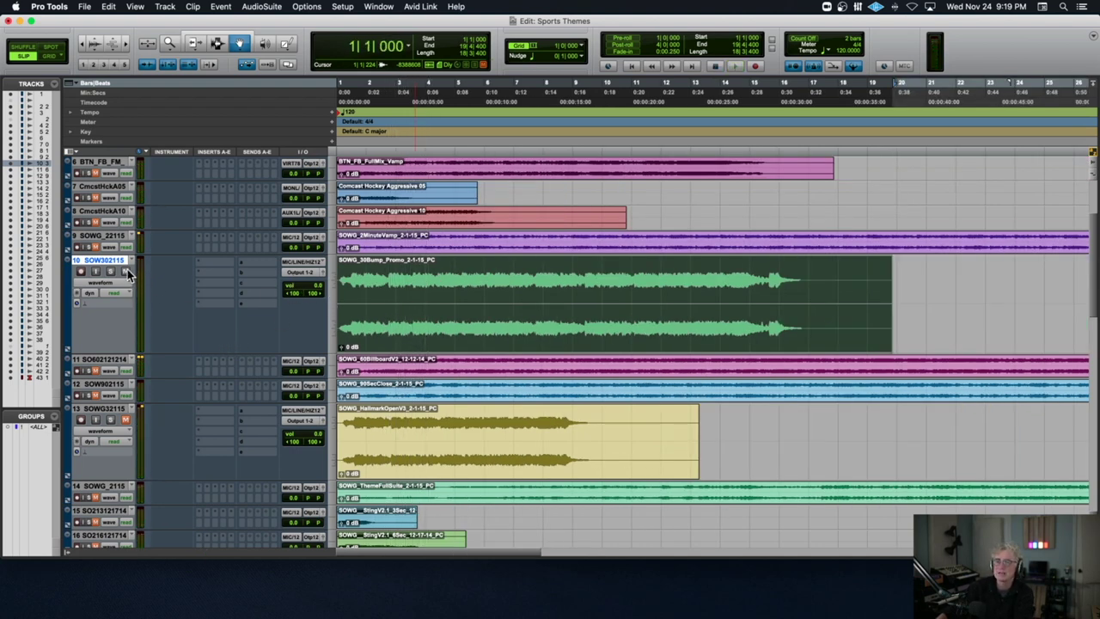
Audition the SOWG_2MinuteVamp clip on track 9 with the track unmuted and enlarged.
{"action": "left_click", "coordinate": [347, 243]}
{"action": "key", "text": "space"}
{"action": "left_click_drag", "start_coordinate": [242, 254], "coordinate": [240, 338]}
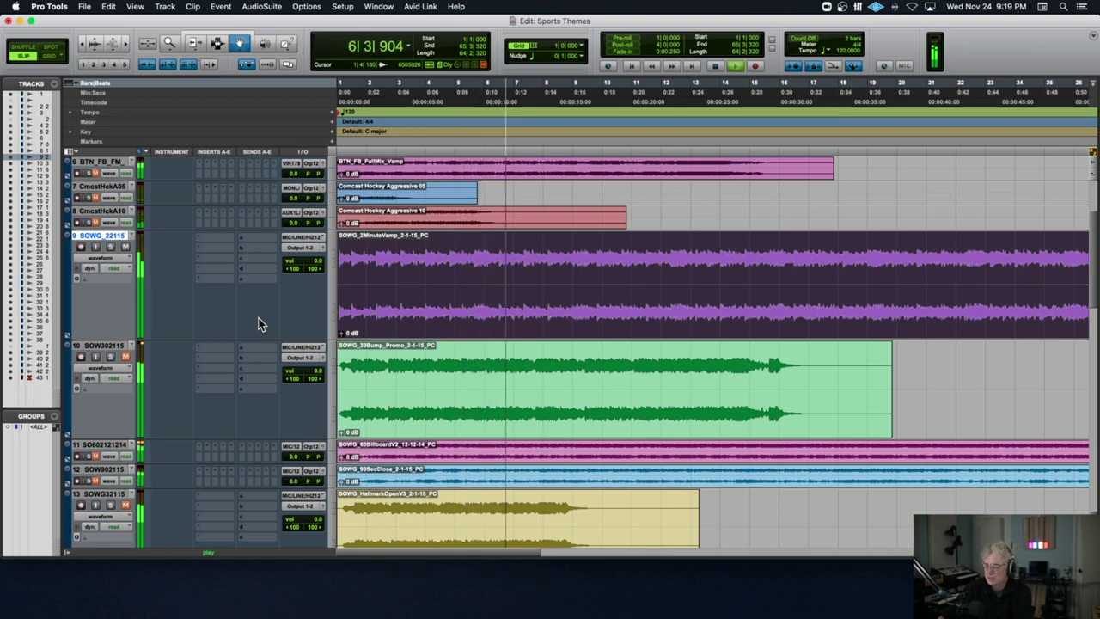
{"action": "key", "text": "r"}
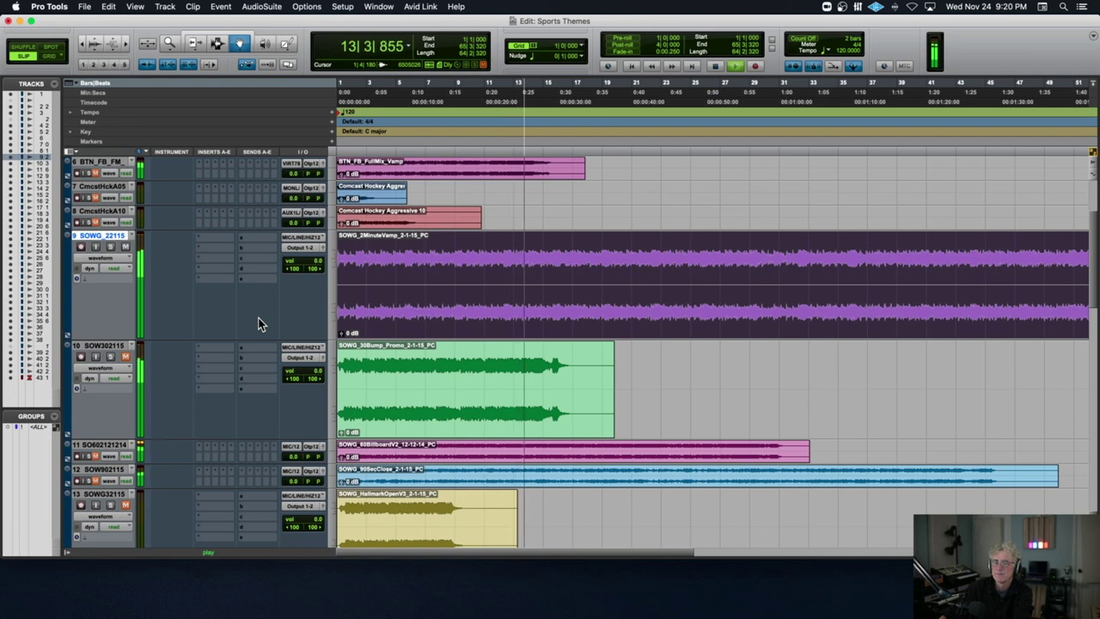
{"action": "key", "text": "space"}
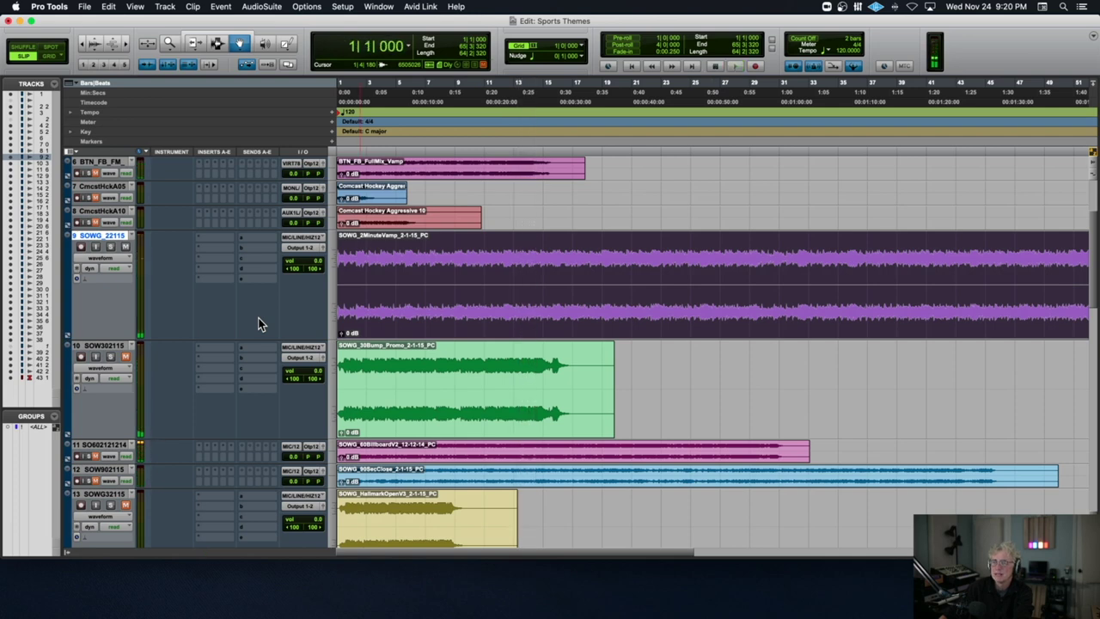
Enlarge track 11 and audition its SOWG_60BillboardV2 clip with the track unmuted.
{"action": "scroll", "coordinate": [258, 318], "scroll_direction": "down", "scroll_amount": 5}
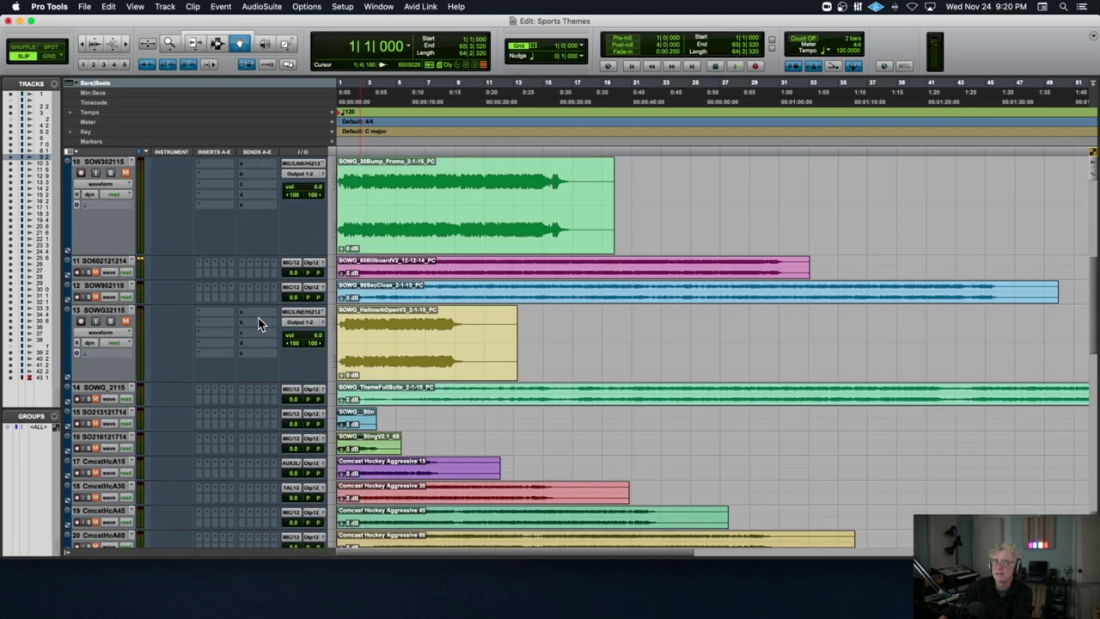
{"action": "scroll", "coordinate": [259, 319], "scroll_direction": "up", "scroll_amount": 4}
{"action": "scroll", "coordinate": [259, 318], "scroll_direction": "down", "scroll_amount": 2}
{"action": "scroll", "coordinate": [259, 318], "scroll_direction": "up", "scroll_amount": 1}
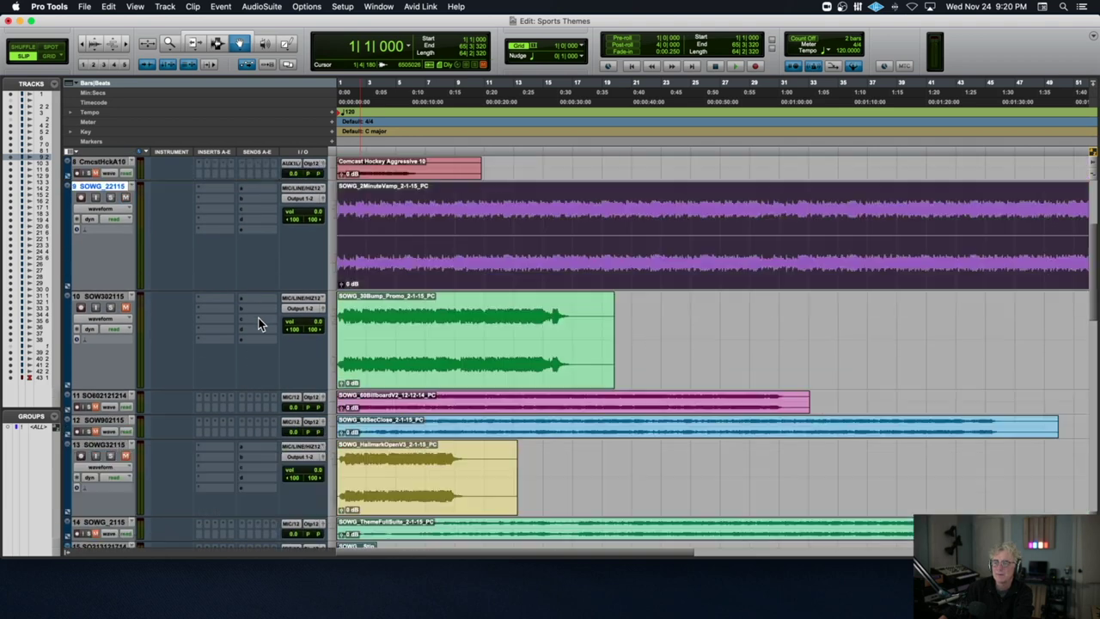
{"action": "scroll", "coordinate": [259, 318], "scroll_direction": "up", "scroll_amount": 2}
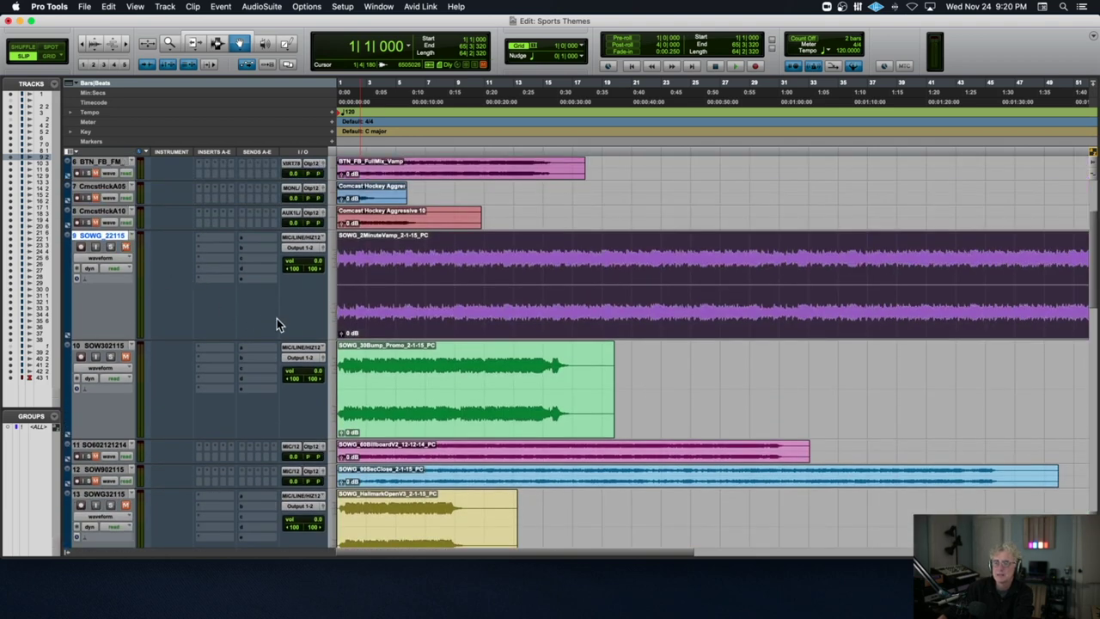
{"action": "scroll", "coordinate": [275, 321], "scroll_direction": "down", "scroll_amount": 2}
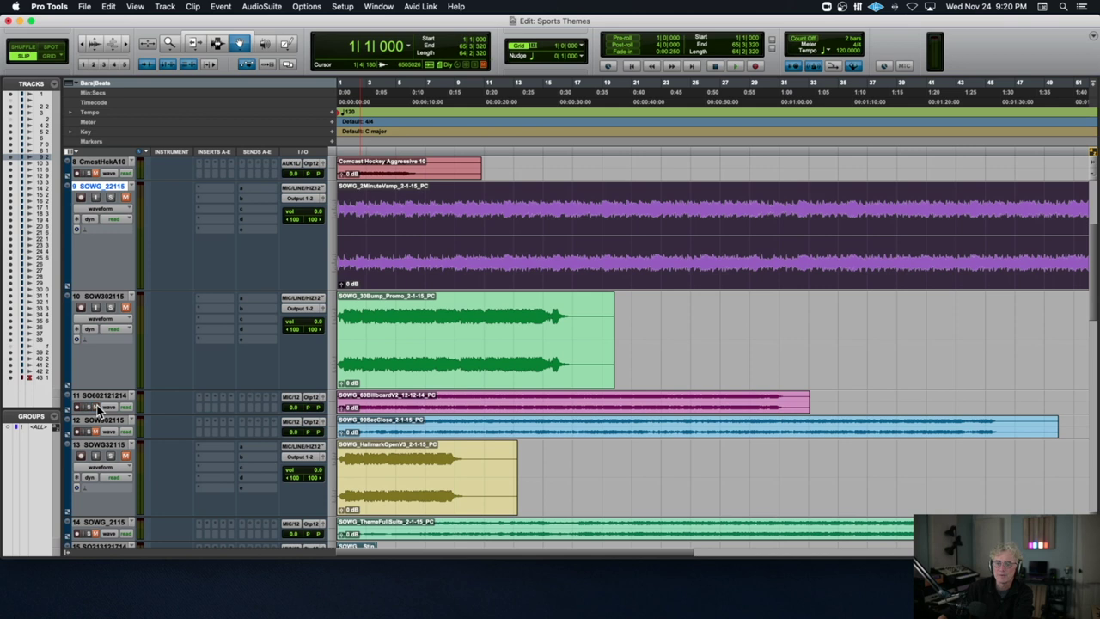
{"action": "left_click_drag", "start_coordinate": [107, 412], "coordinate": [112, 477]}
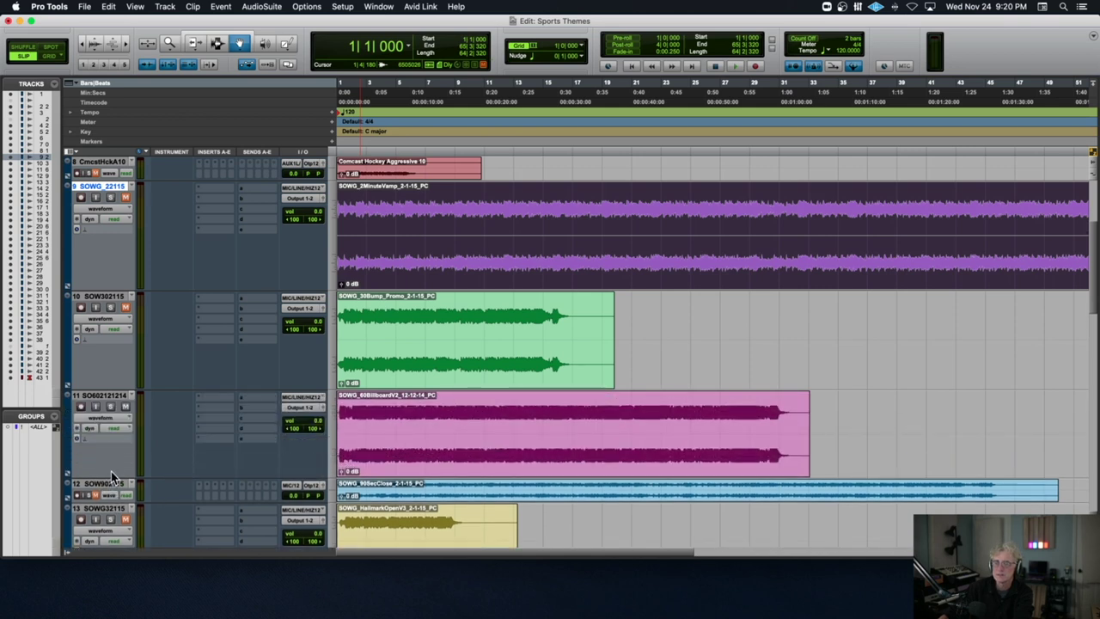
{"action": "left_click", "coordinate": [457, 446]}
{"action": "key", "text": "space"}
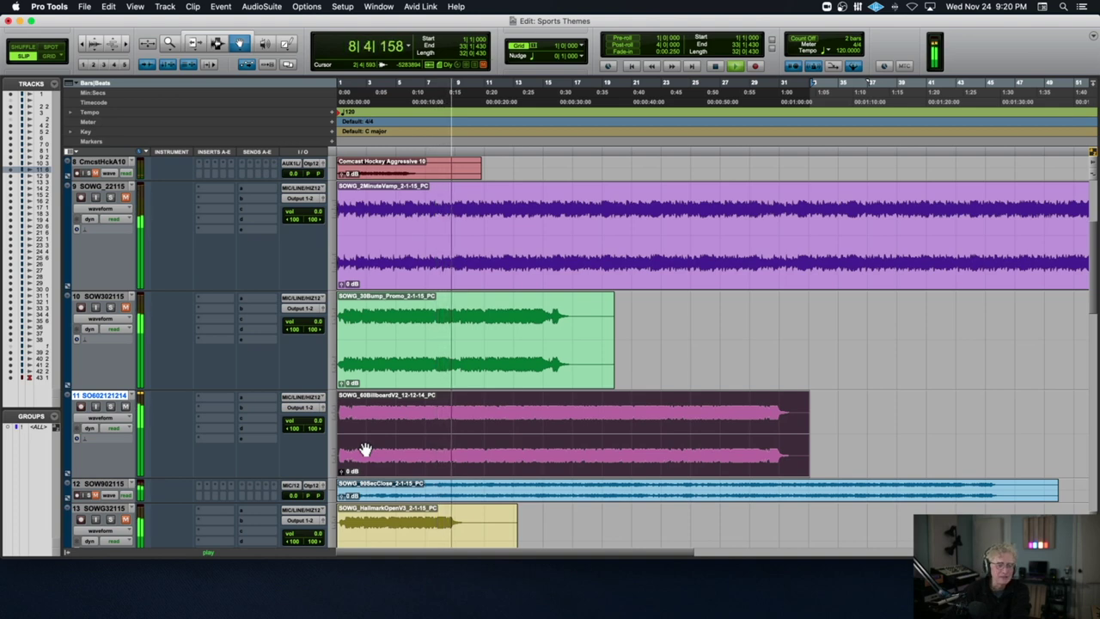
{"action": "key", "text": "space"}
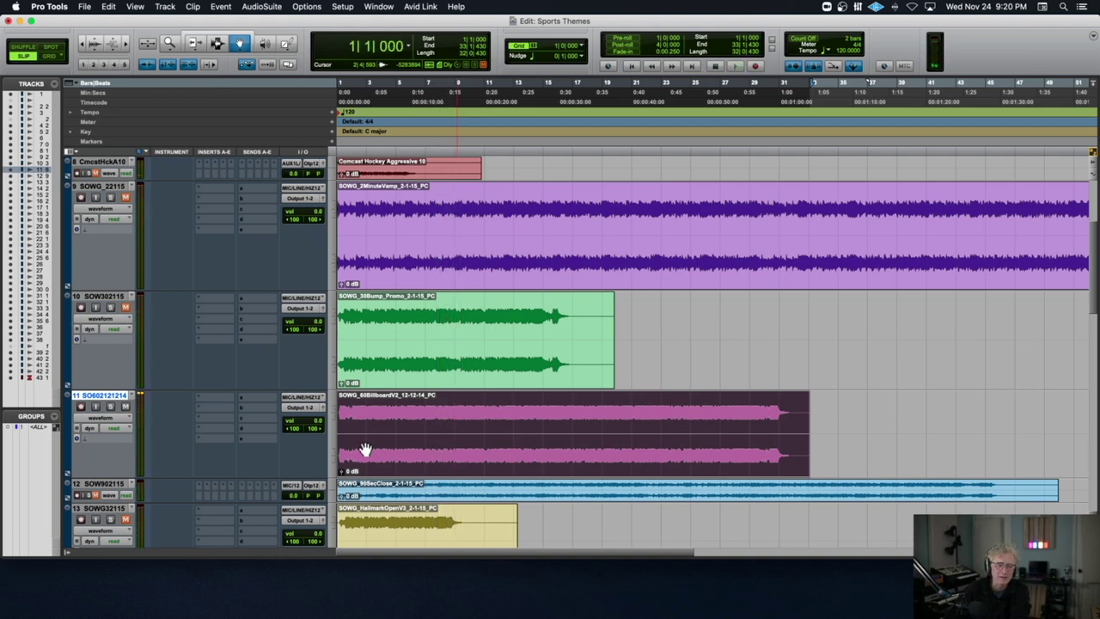
Enlarge track 15 and audition the two SOWG sting clips, unmuting track 15 and track 16 in turn.
{"action": "scroll", "coordinate": [366, 450], "scroll_direction": "down", "scroll_amount": 5}
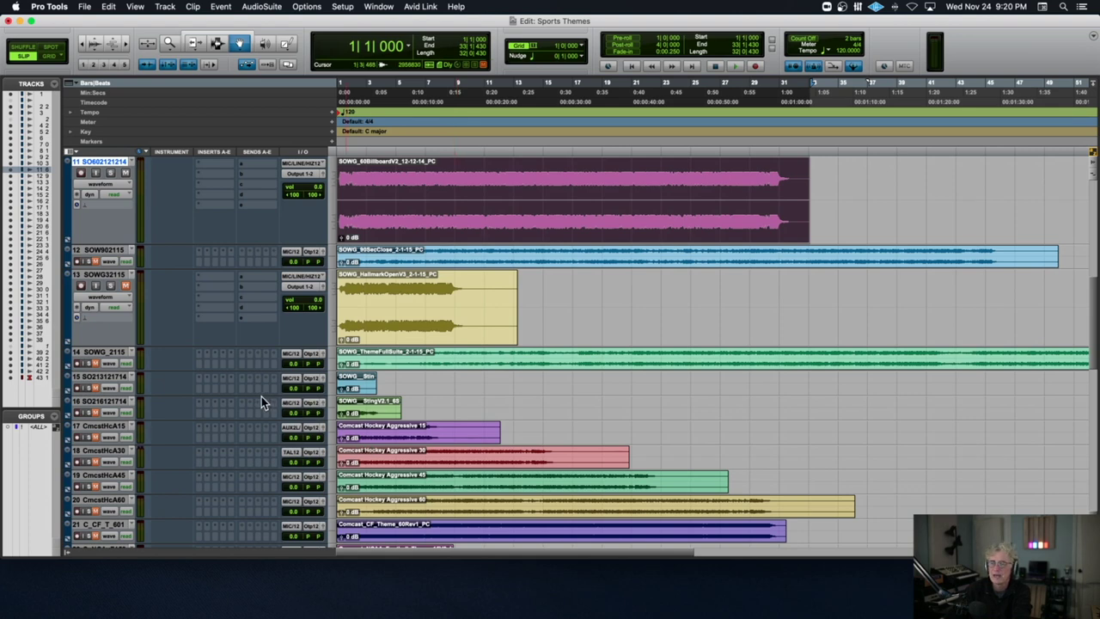
{"action": "scroll", "coordinate": [255, 395], "scroll_direction": "up", "scroll_amount": 3}
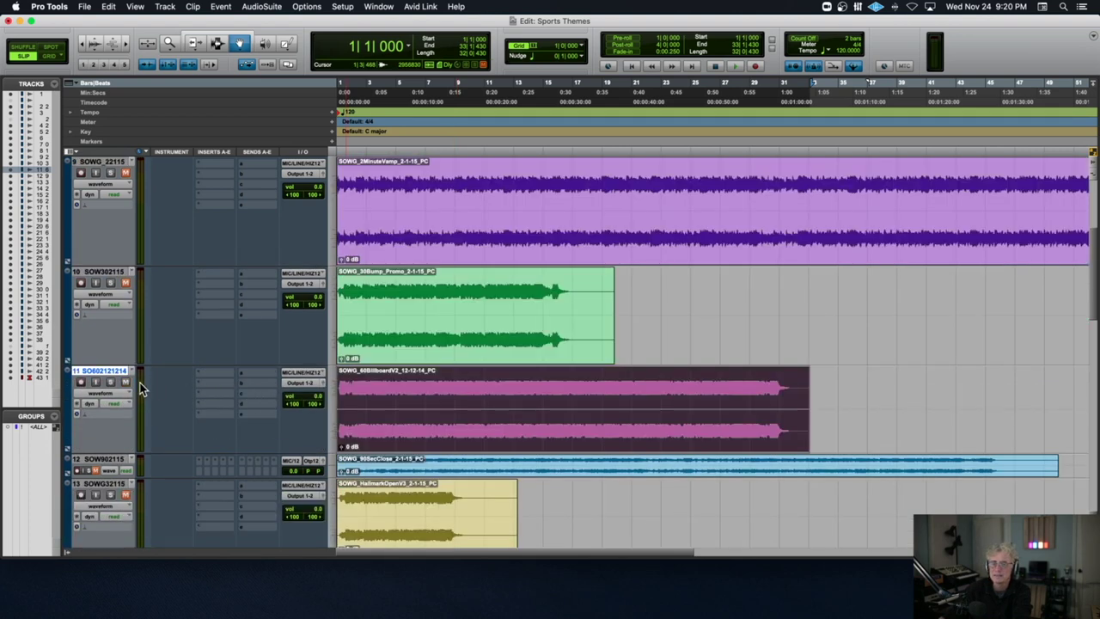
{"action": "scroll", "coordinate": [161, 378], "scroll_direction": "down", "scroll_amount": 8}
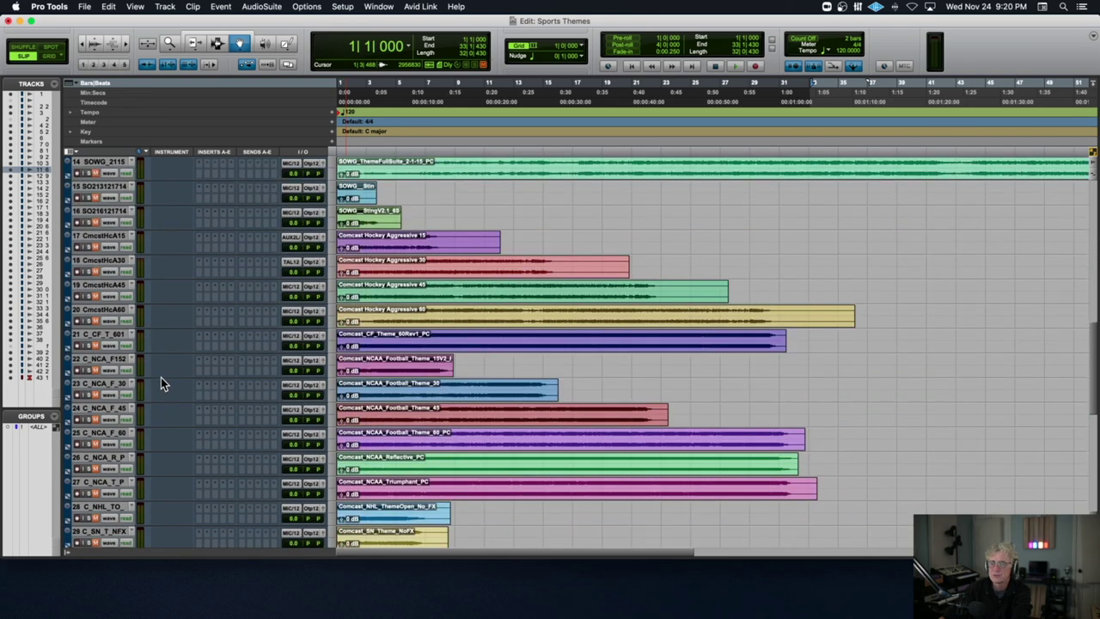
{"action": "scroll", "coordinate": [161, 378], "scroll_direction": "up", "scroll_amount": 2}
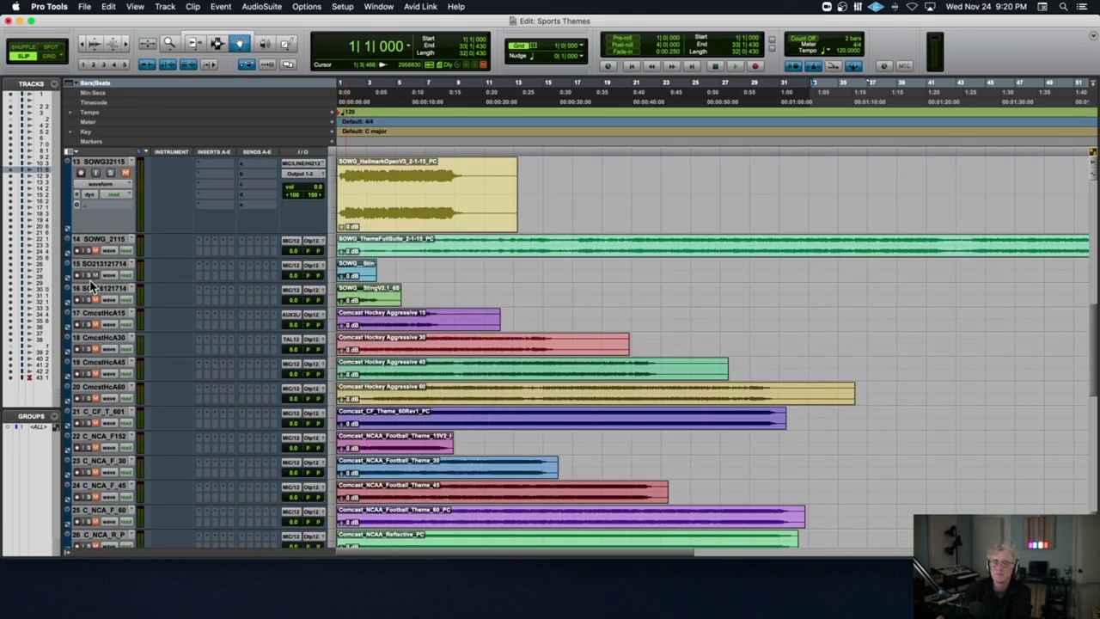
{"action": "left_click_drag", "start_coordinate": [86, 283], "coordinate": [99, 366]}
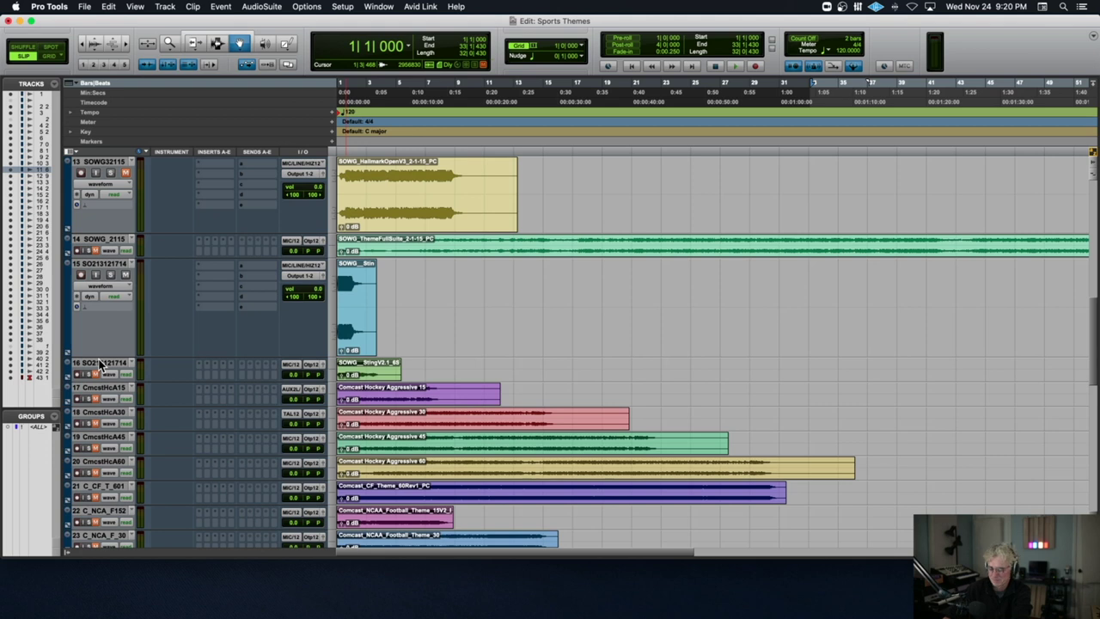
{"action": "key", "text": "space"}
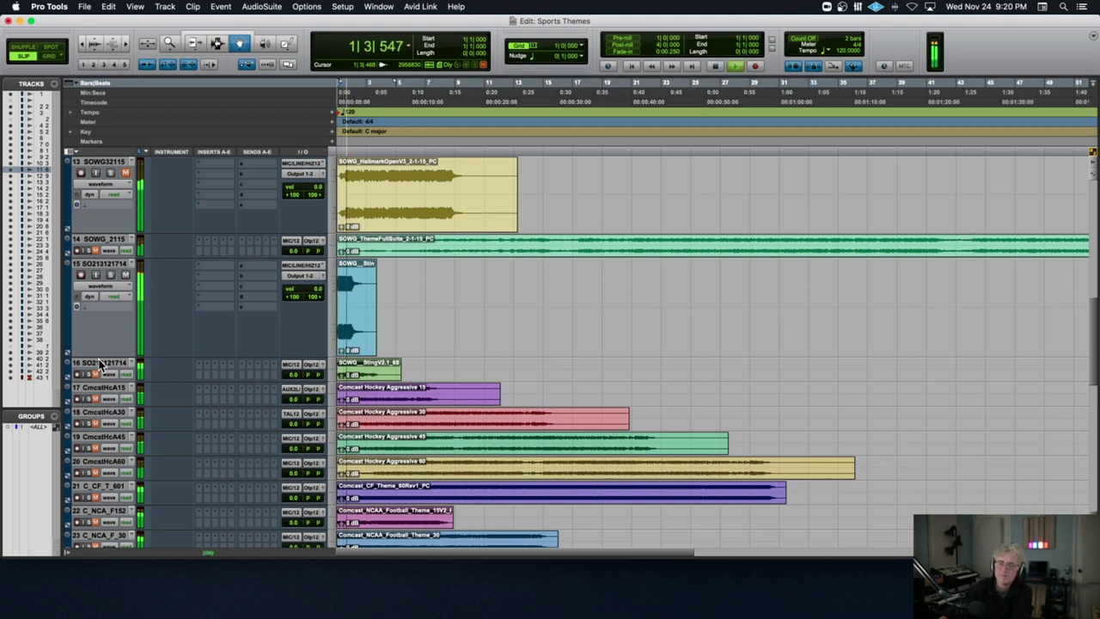
{"action": "key", "text": "space"}
{"action": "key", "text": "space"}
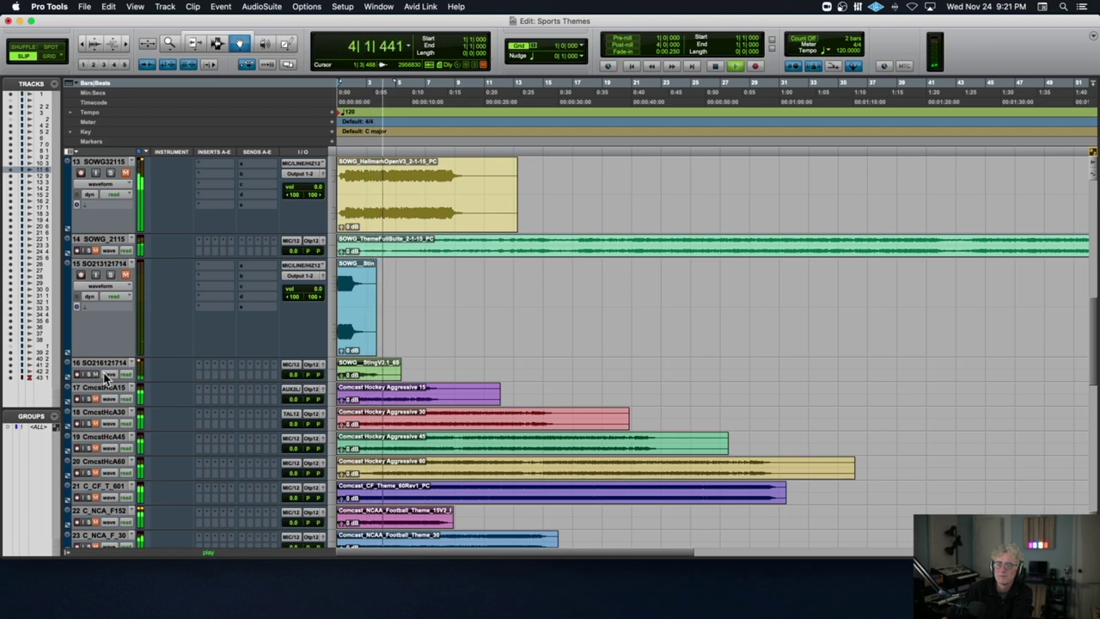
{"action": "key", "text": "space"}
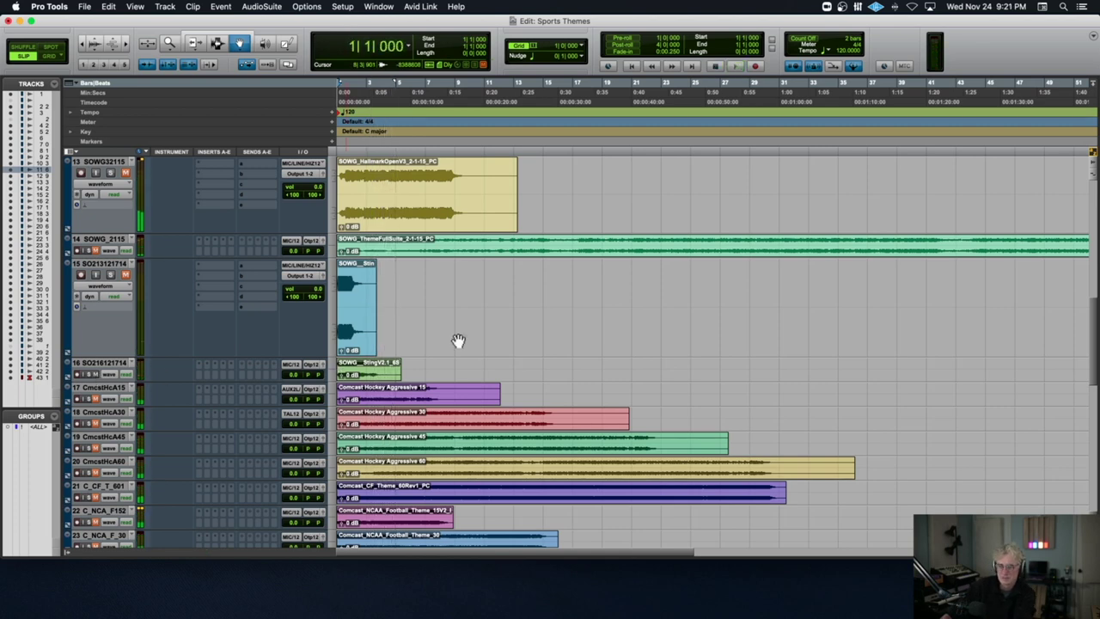
Reduce the height of all tracks so the whole Sports Themes session fits in the Edit window.
{"action": "scroll", "coordinate": [458, 341], "scroll_direction": "up", "scroll_amount": 15}
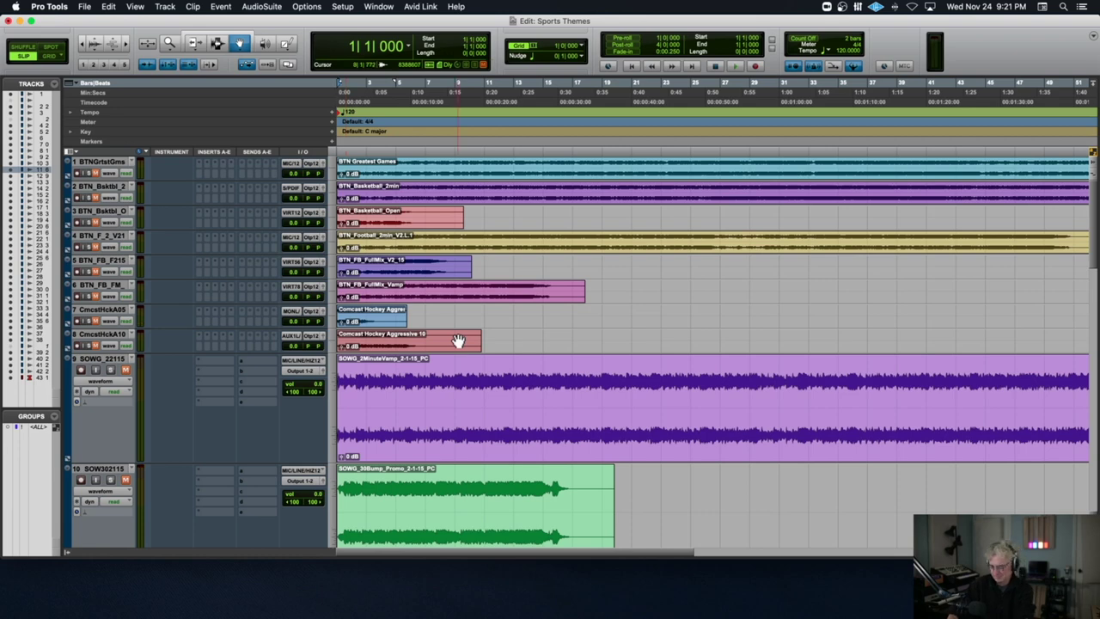
{"action": "key", "text": "ctrl+alt+Down"}
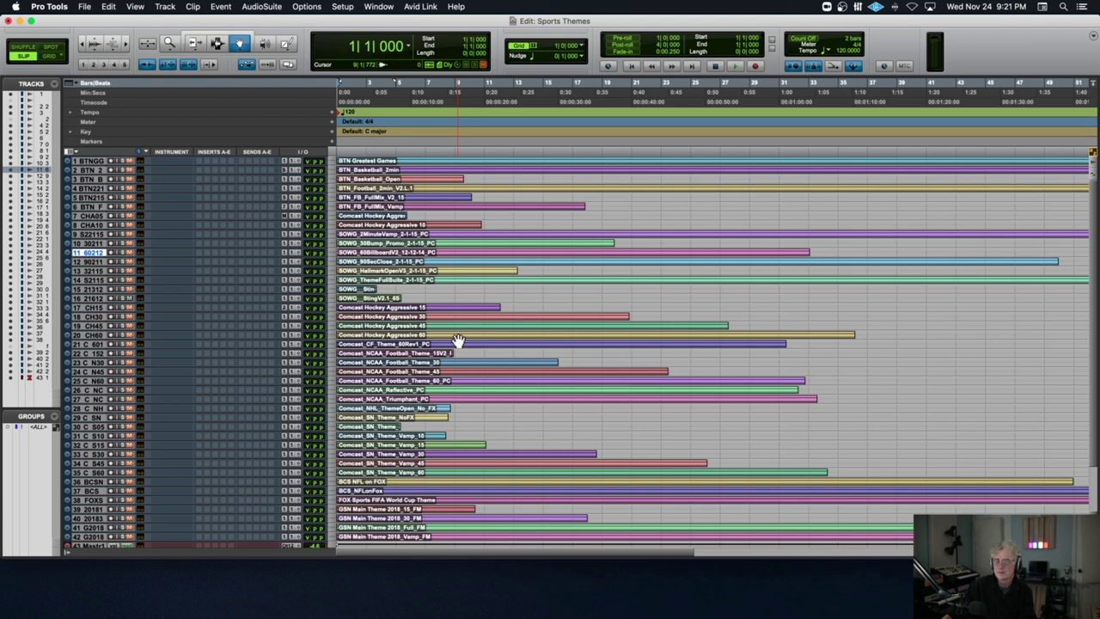
{"action": "scroll", "coordinate": [458, 341], "scroll_direction": "down", "scroll_amount": 3}
{"action": "scroll", "coordinate": [459, 342], "scroll_direction": "up", "scroll_amount": 3}
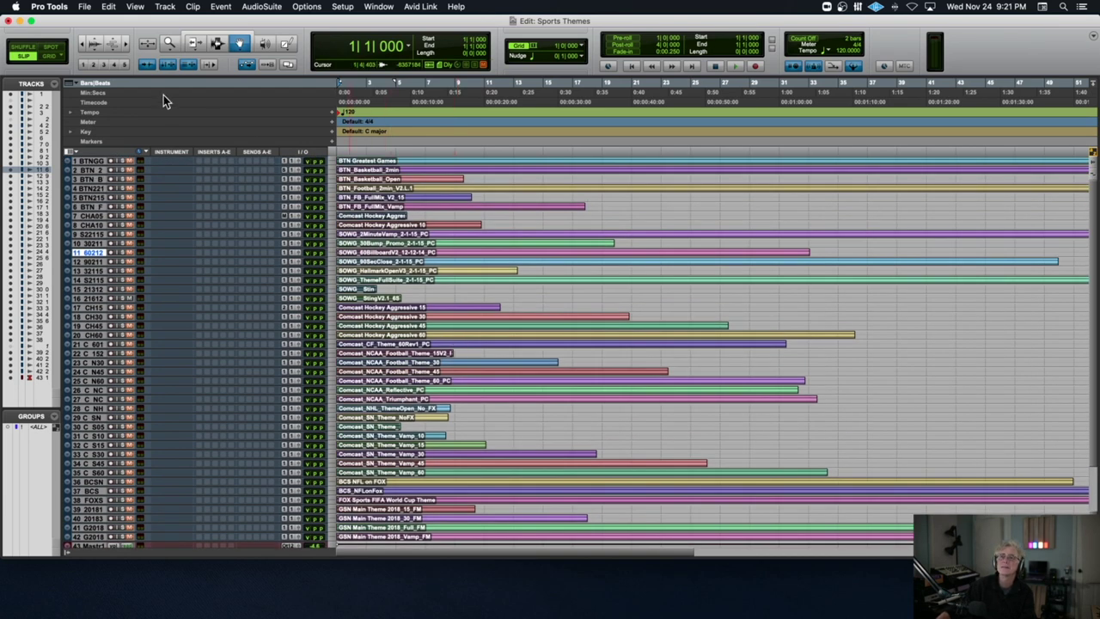
Save the Sports Themes session and close it.
{"action": "key", "text": "super+s"}
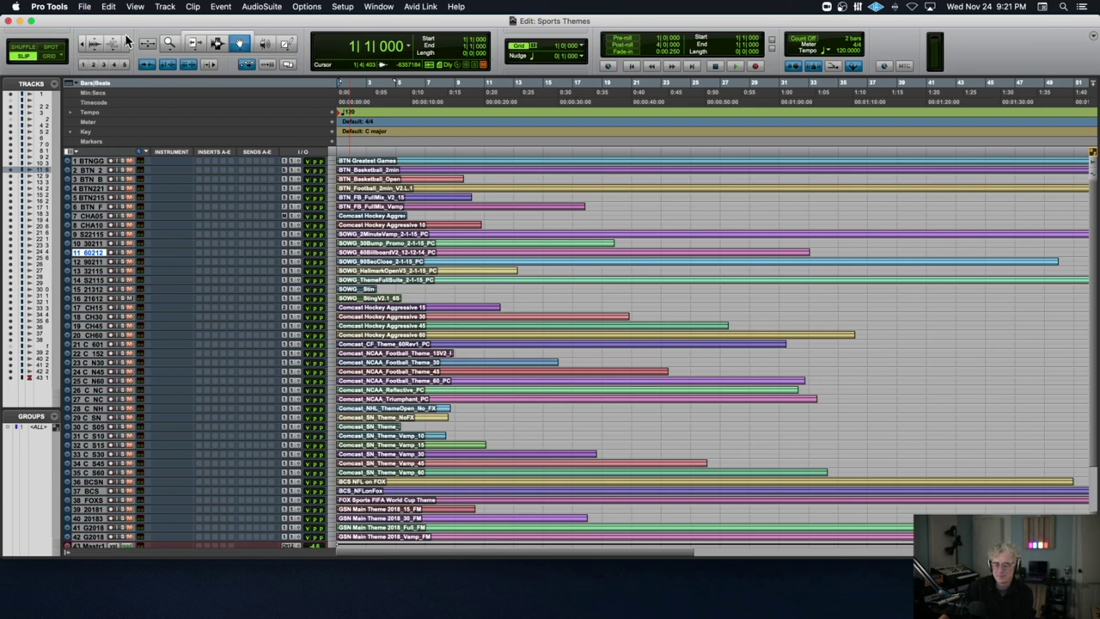
{"action": "key", "text": "shift+super+w"}
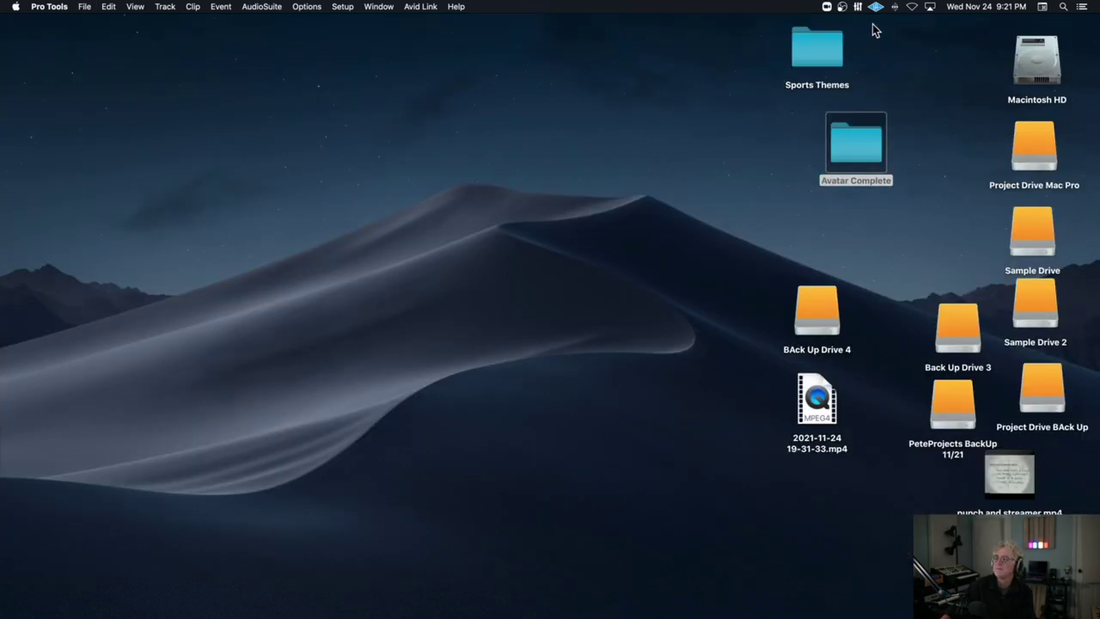